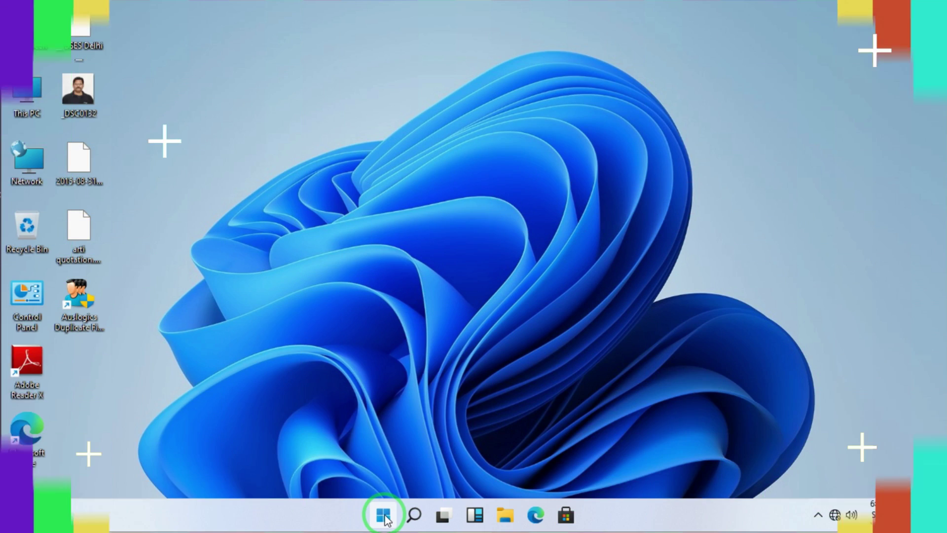
Open the Recovery page of the Update & Security settings
left_click(379, 514)
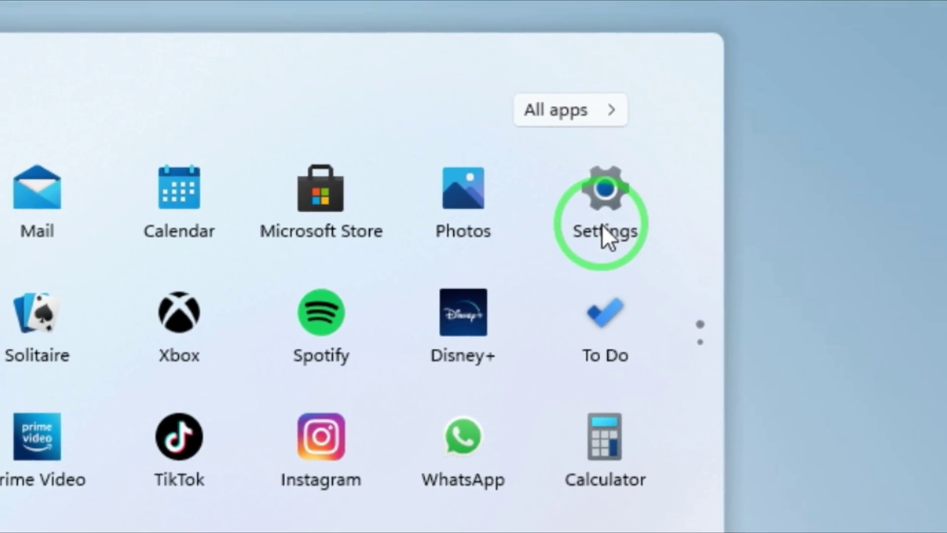
left_click(601, 224)
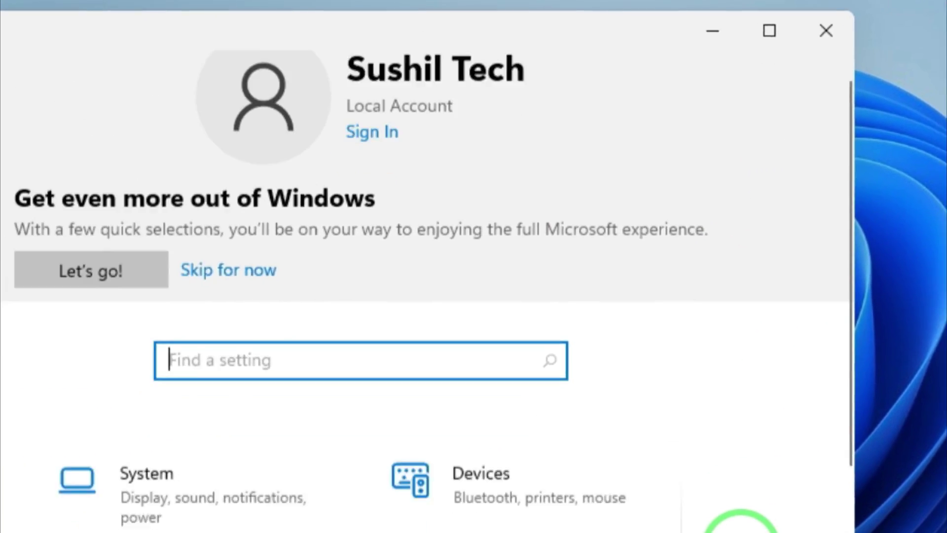
scroll(680, 528, "down", 5)
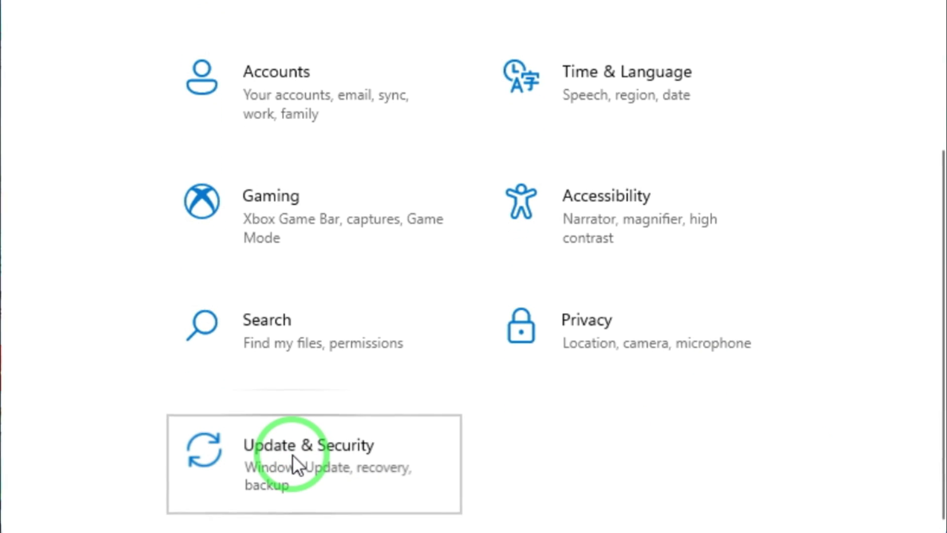
left_click(292, 337)
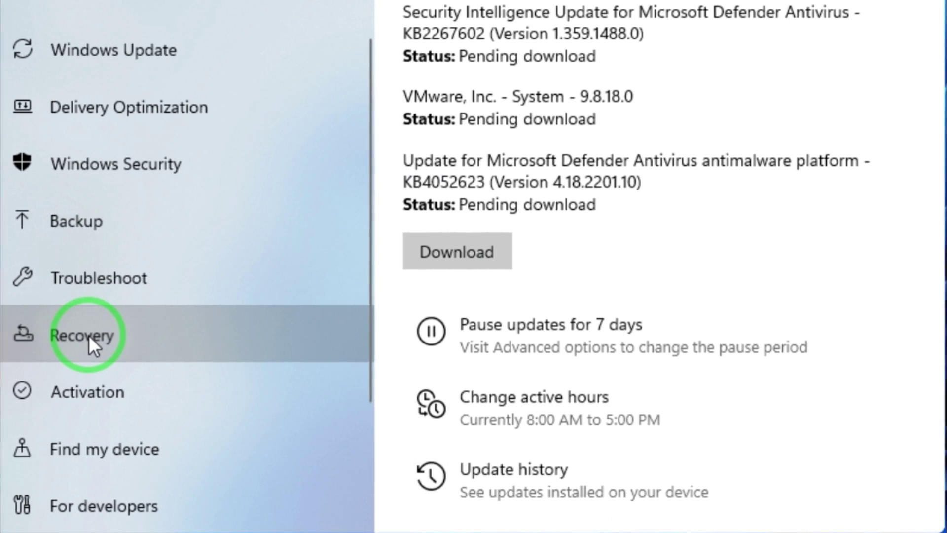
left_click(109, 290)
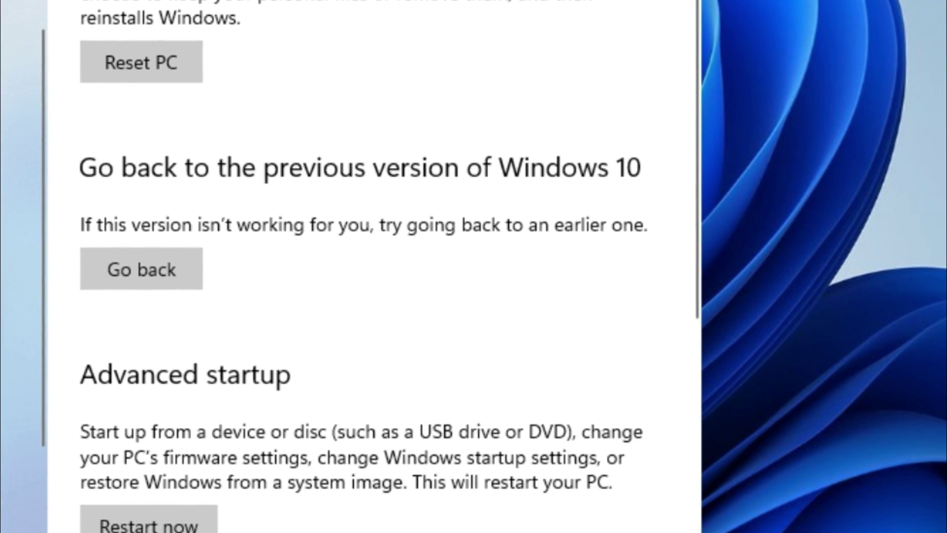
Start going back to the previous Windows 10 version, giving "For another reason" as the reason and declining the update check
left_click(134, 280)
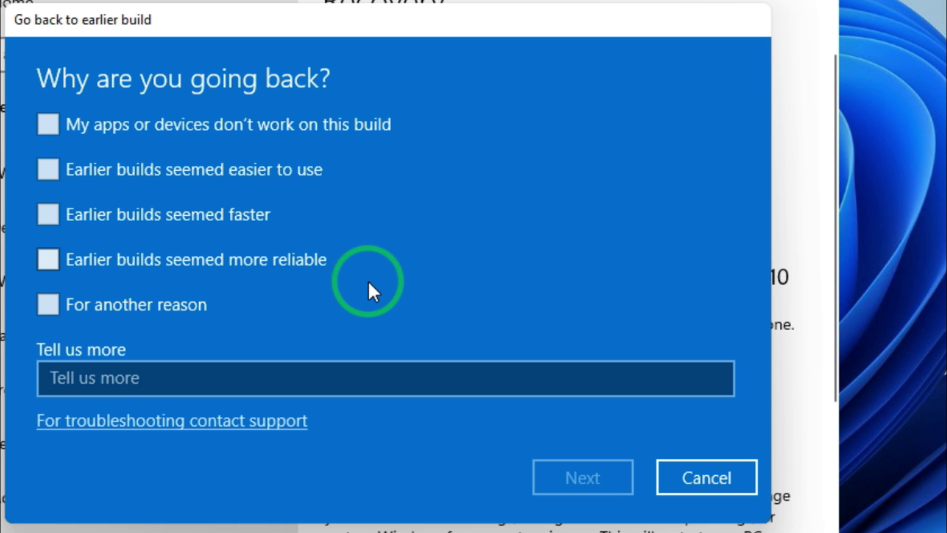
left_click(54, 303)
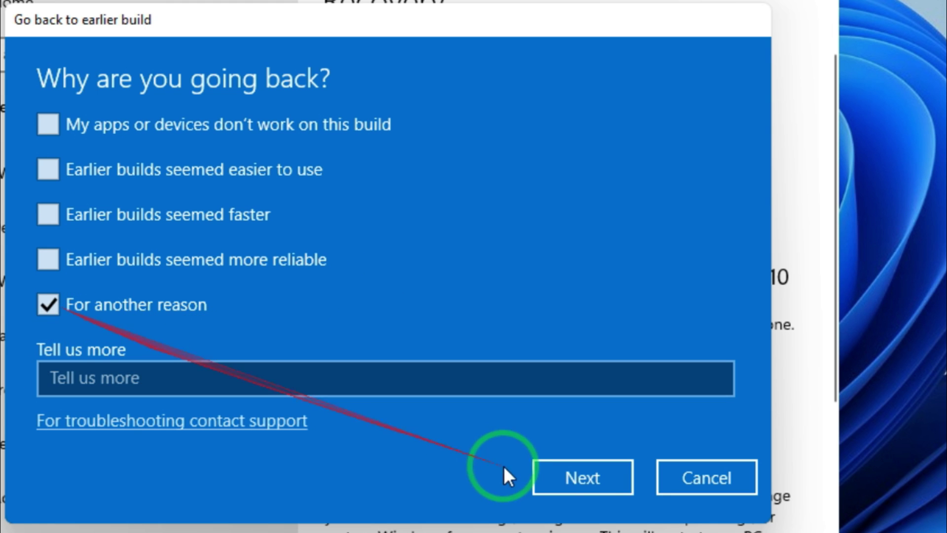
left_click(597, 474)
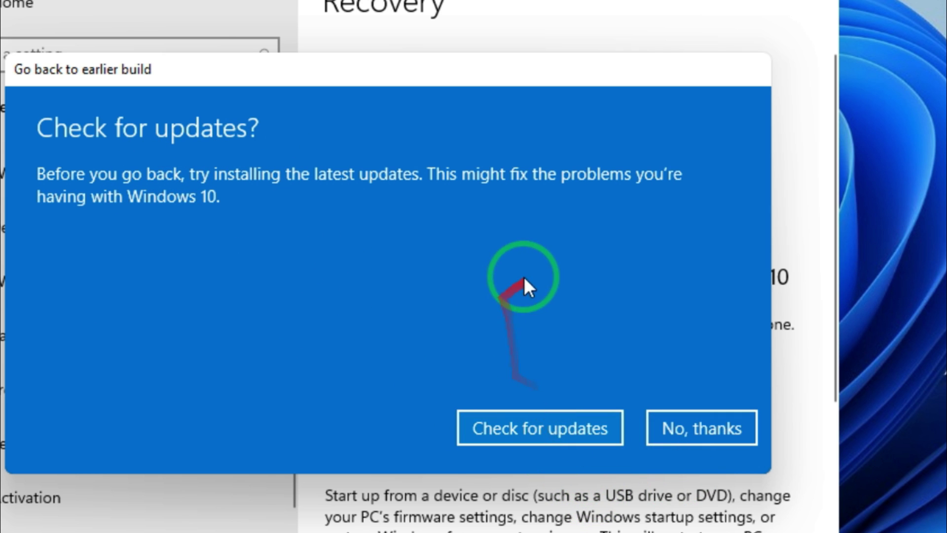
left_click(707, 429)
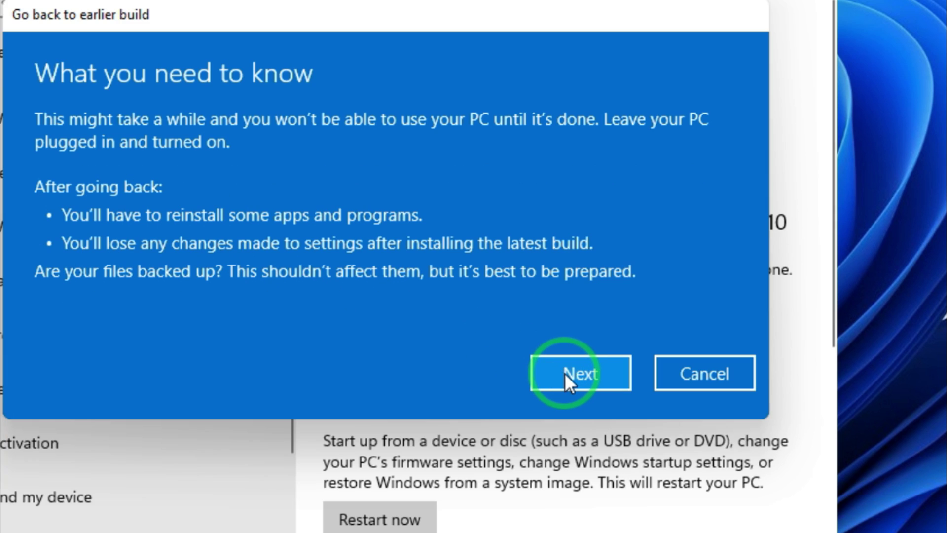
Accept the remaining rollback notices and confirm going back to the earlier build
left_click(564, 373)
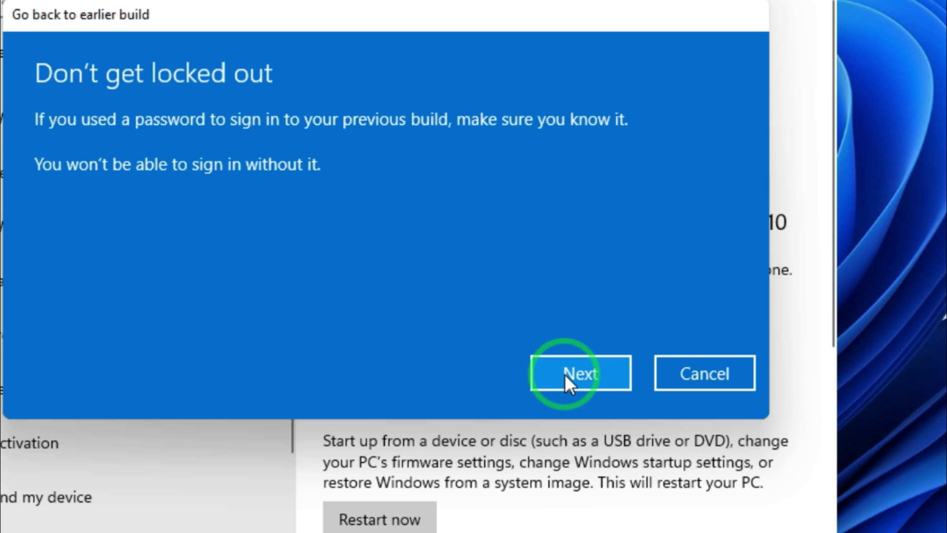
left_click(564, 374)
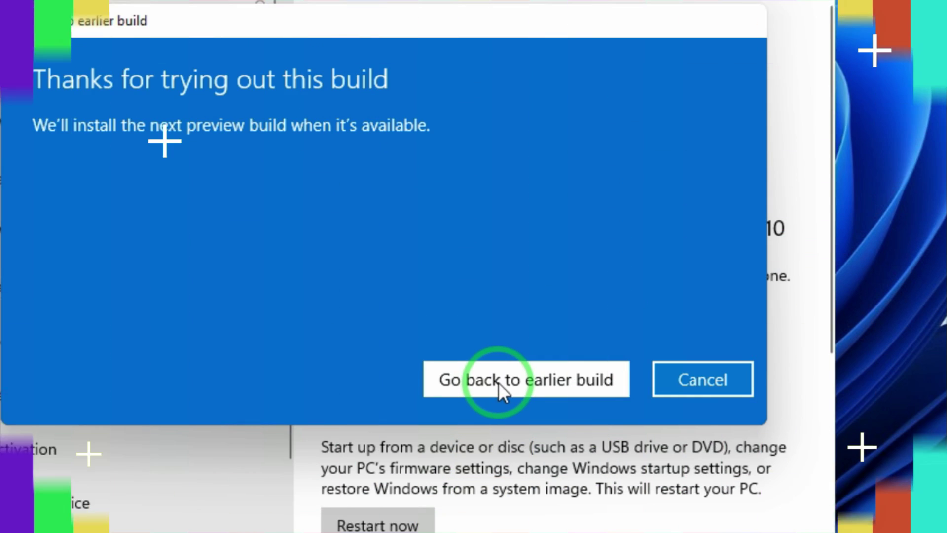
left_click(500, 379)
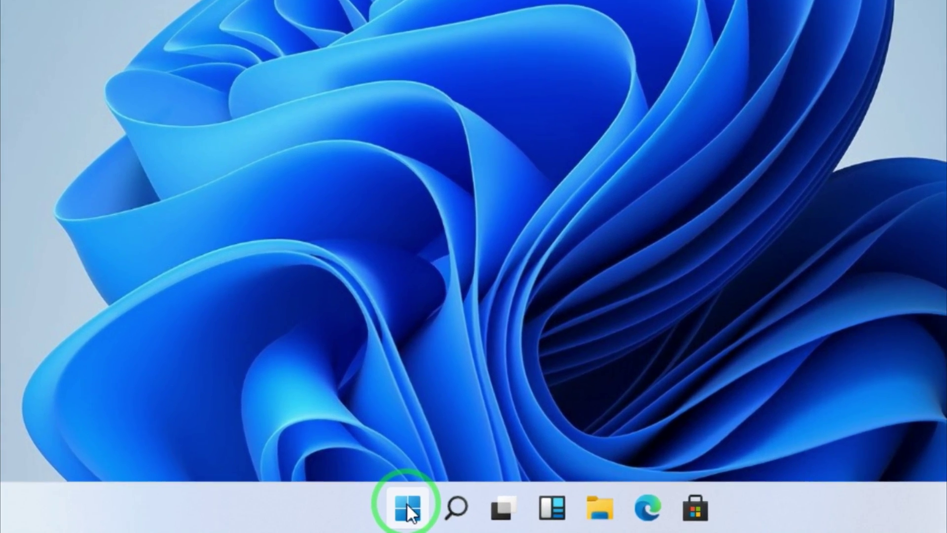
Open Settings again from the desktop and return to the Recovery page under Update & Security
left_click(406, 502)
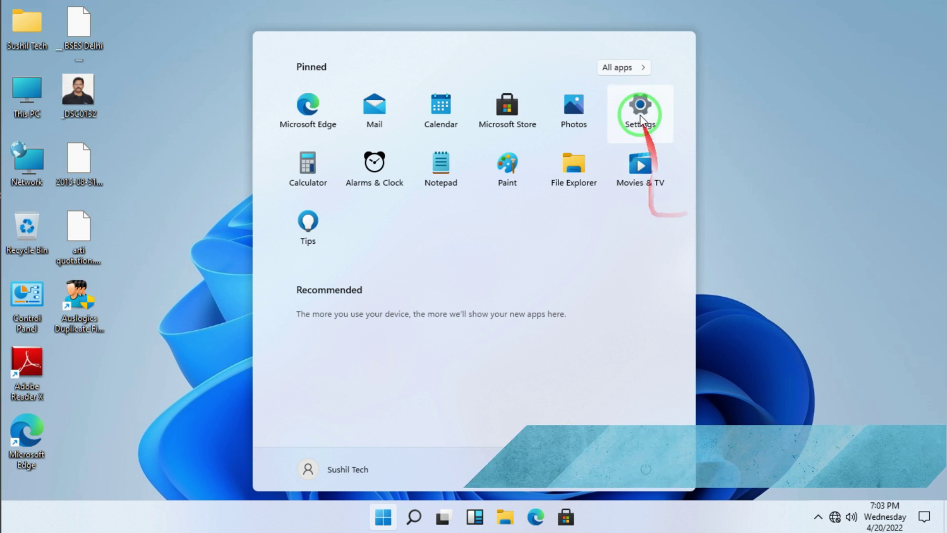
left_click(638, 113)
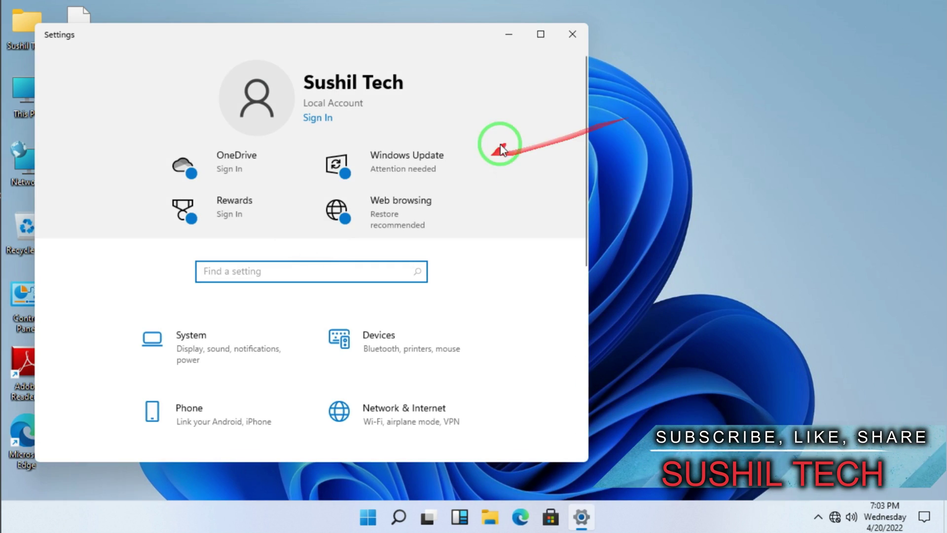
scroll(503, 291, "down", 5)
scroll(505, 301, "down", 1)
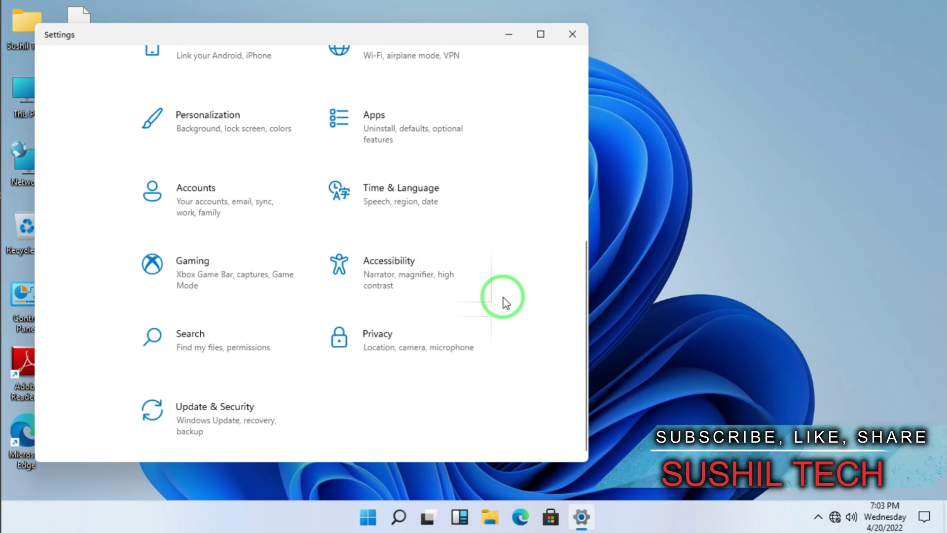
left_click(214, 423)
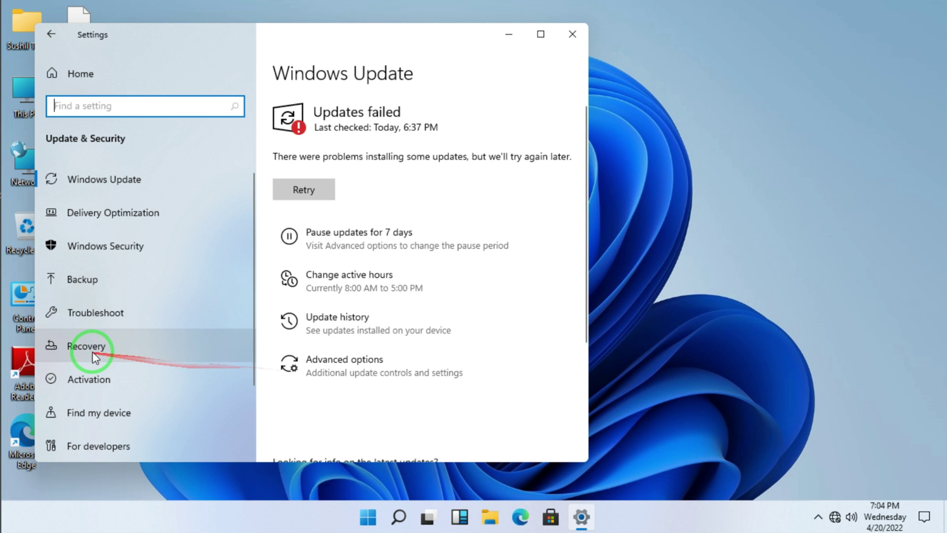
left_click(93, 351)
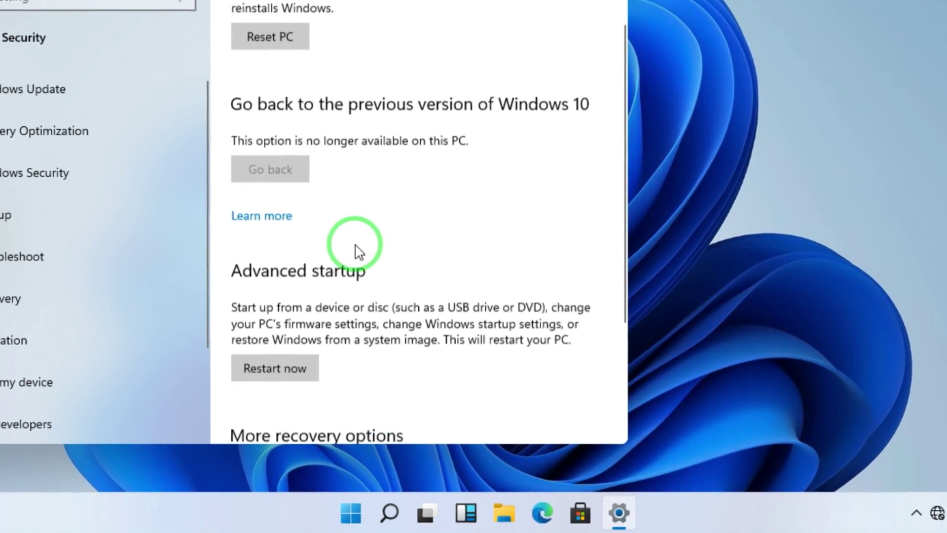
Restart the PC into advanced startup and open the advanced troubleshooting options
scroll(358, 251, "down", 3)
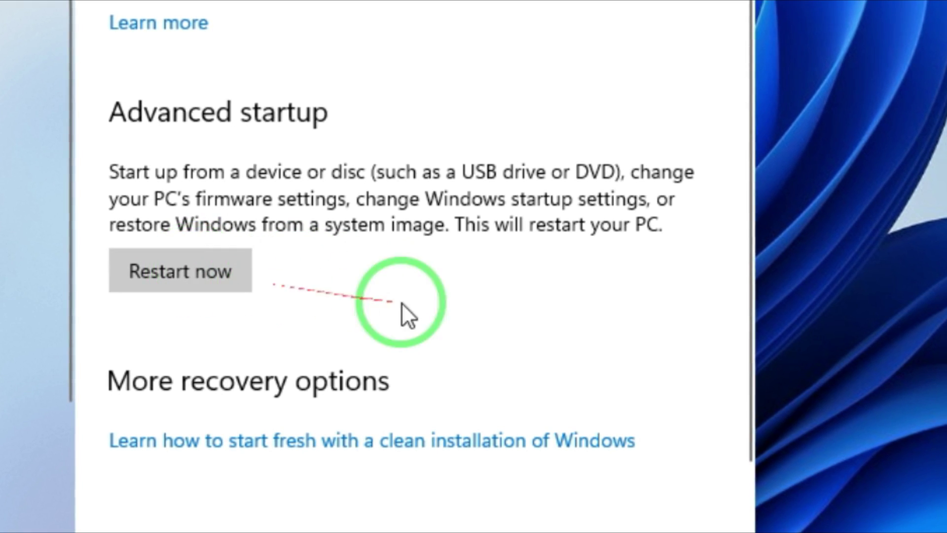
left_click(191, 274)
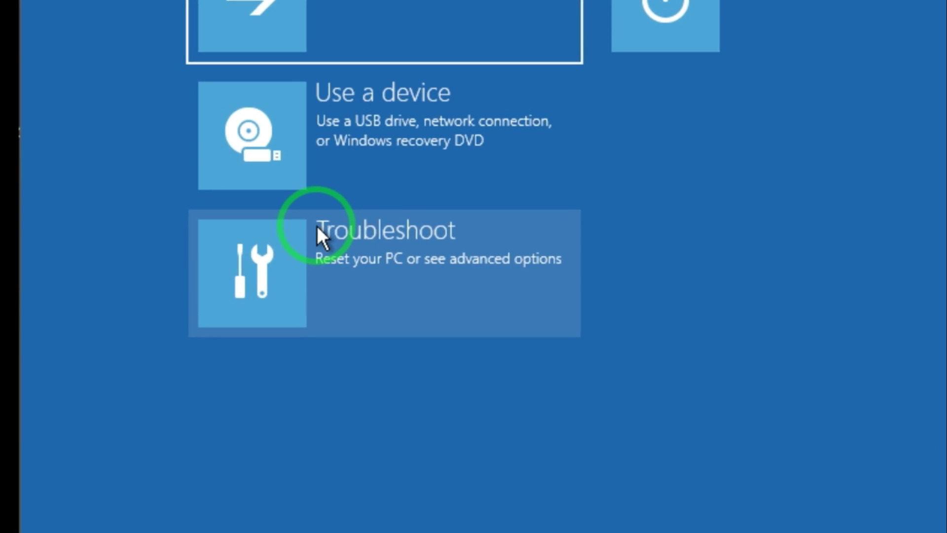
left_click(308, 241)
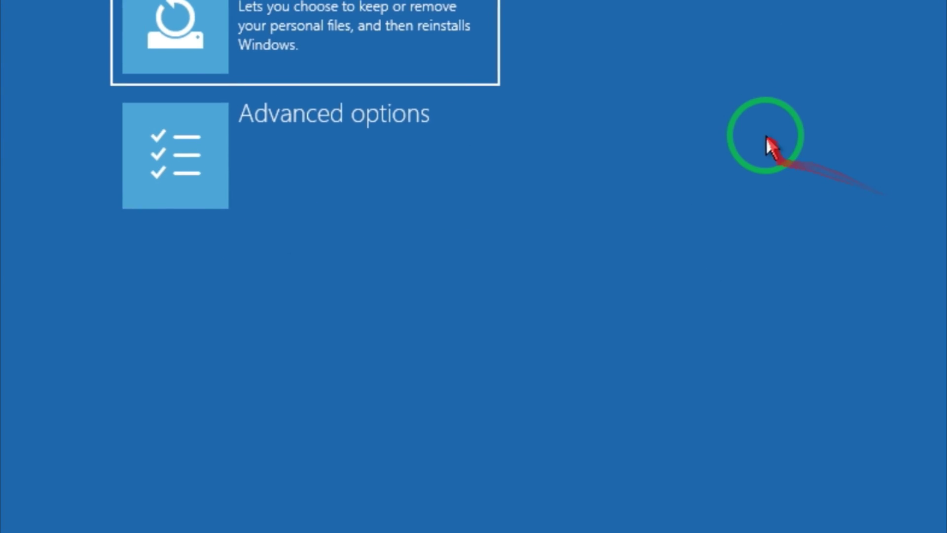
left_click(235, 170)
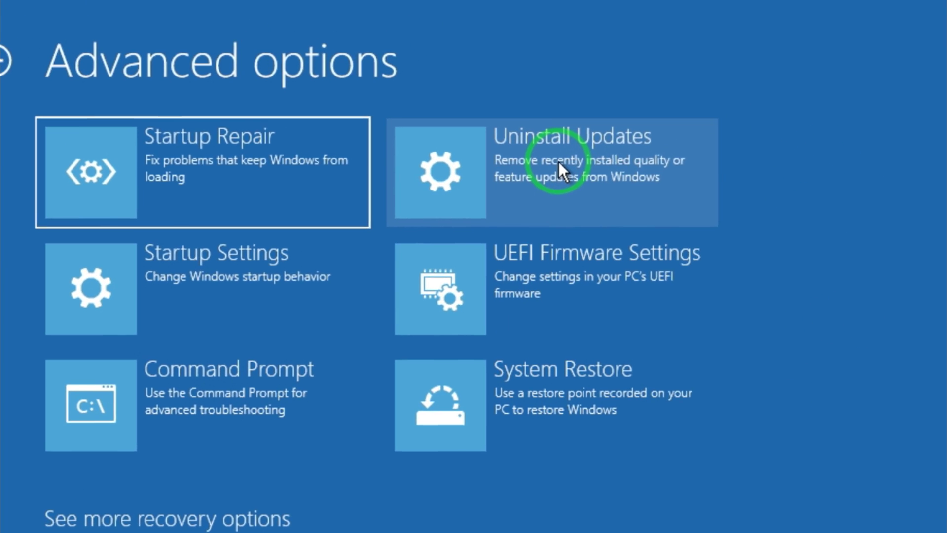
Uninstall the latest feature update from the recovery environment
left_click(607, 143)
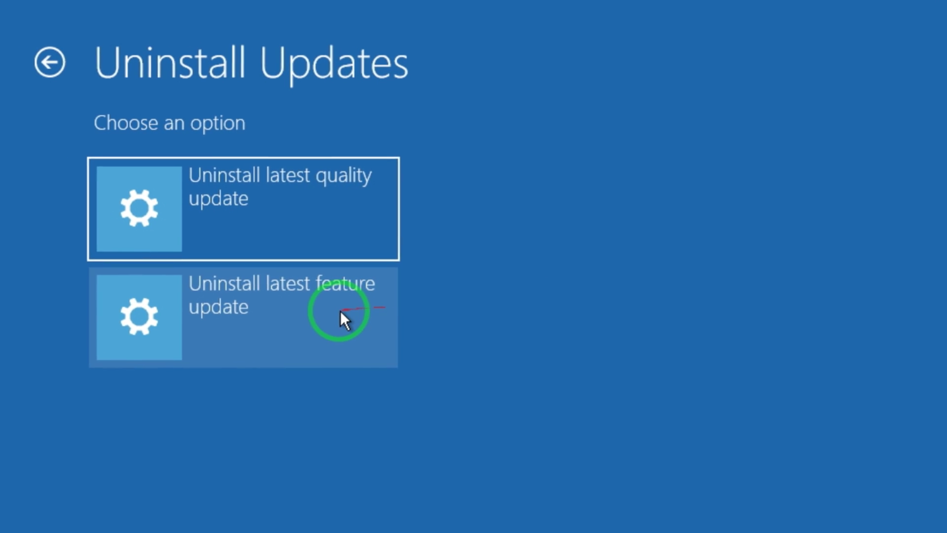
left_click(254, 289)
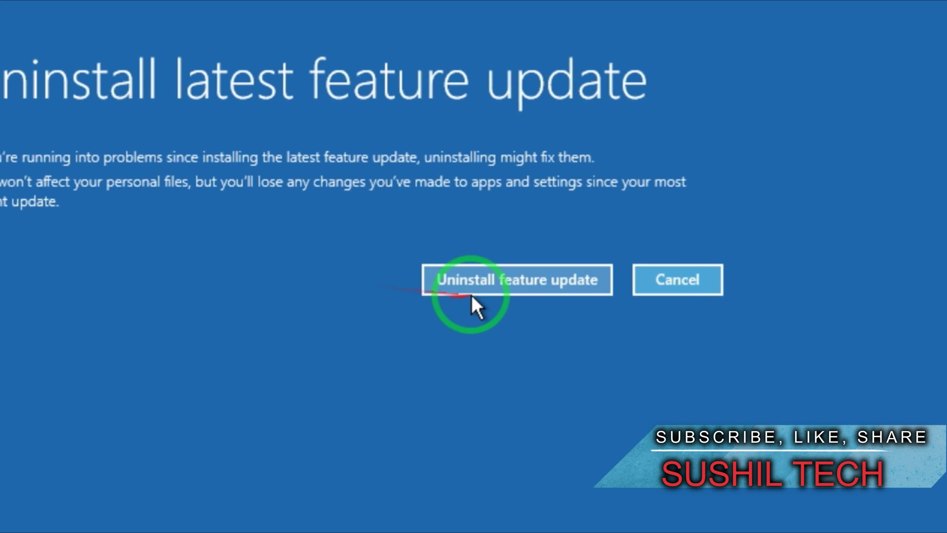
left_click(495, 273)
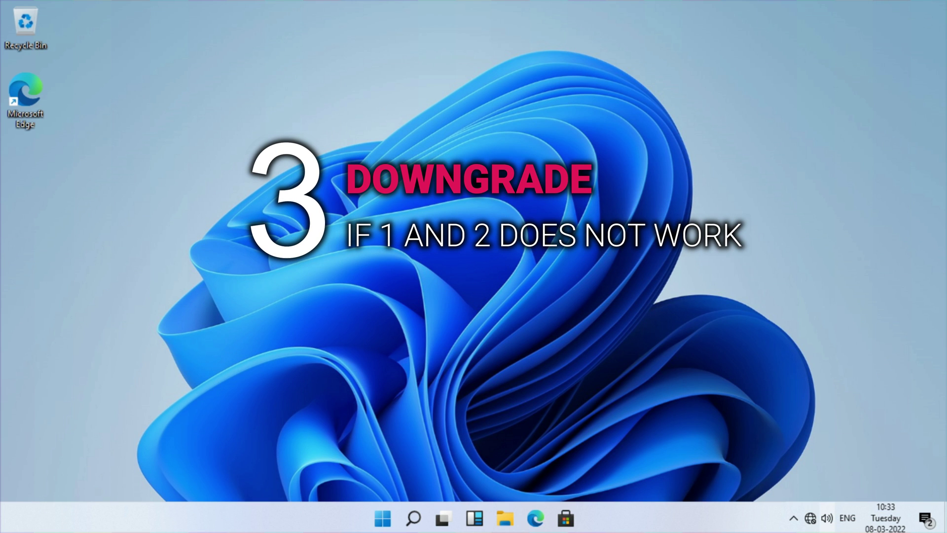
Open the web browser and search Google for "media creation tool"
left_click(543, 515)
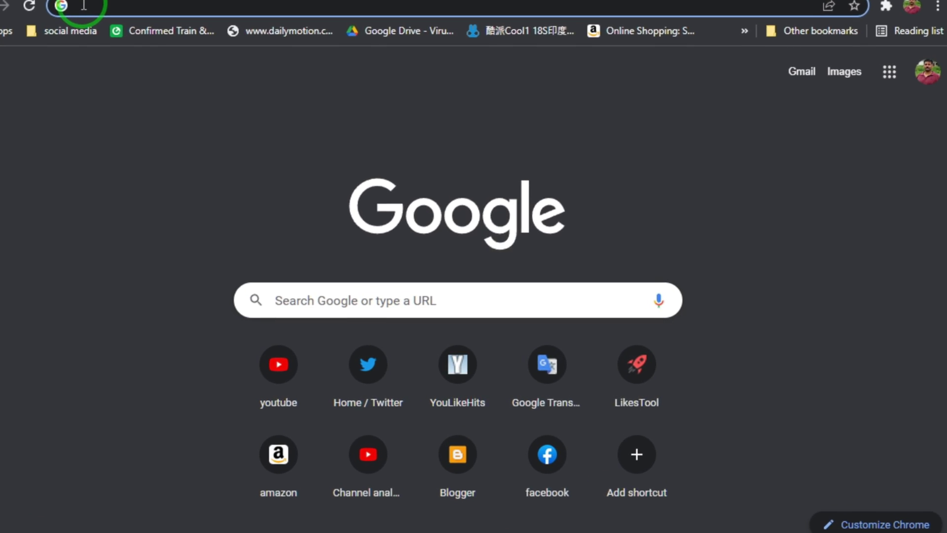
left_click(84, 6)
left_click(153, 353)
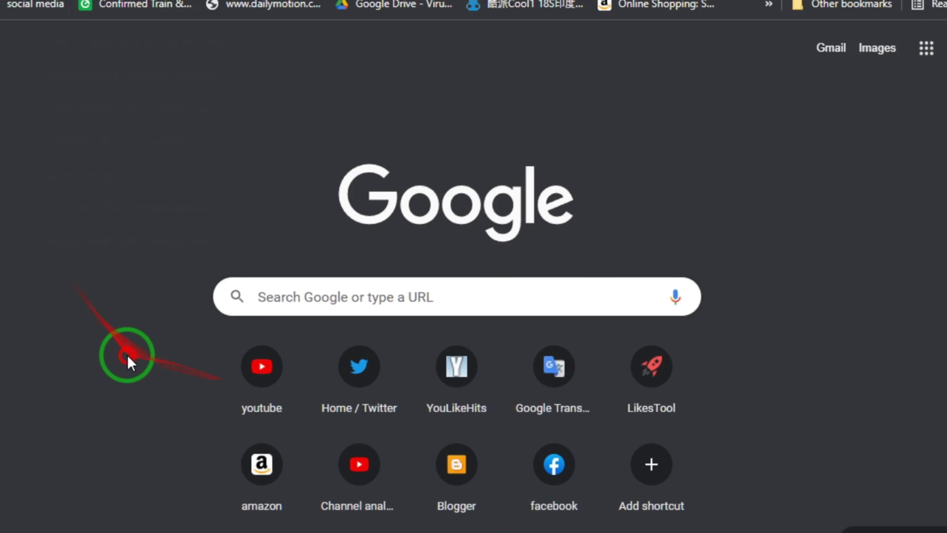
left_click(275, 297)
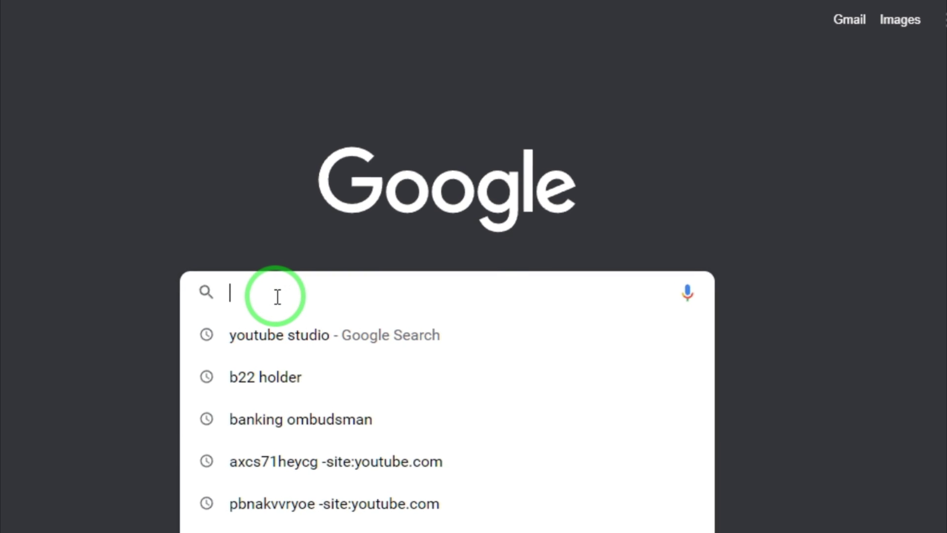
type("me")
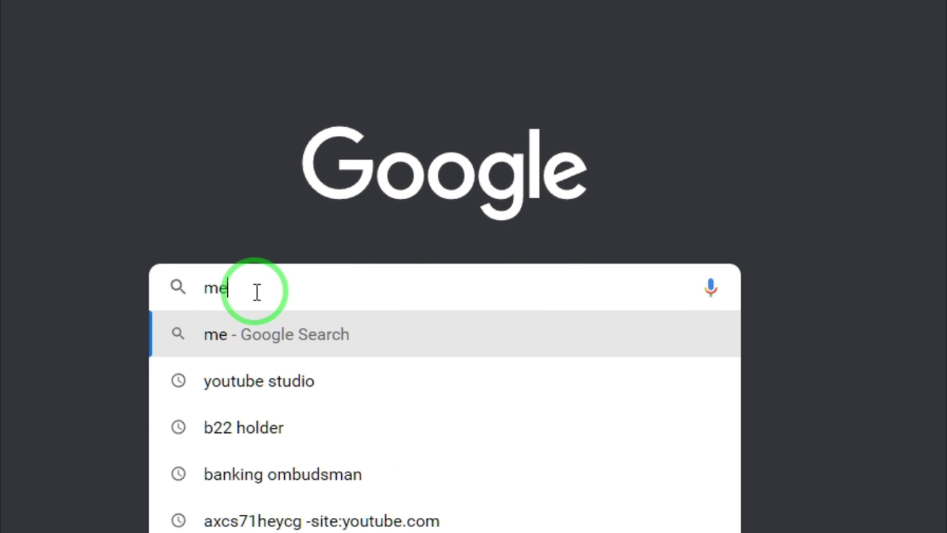
type("dia ")
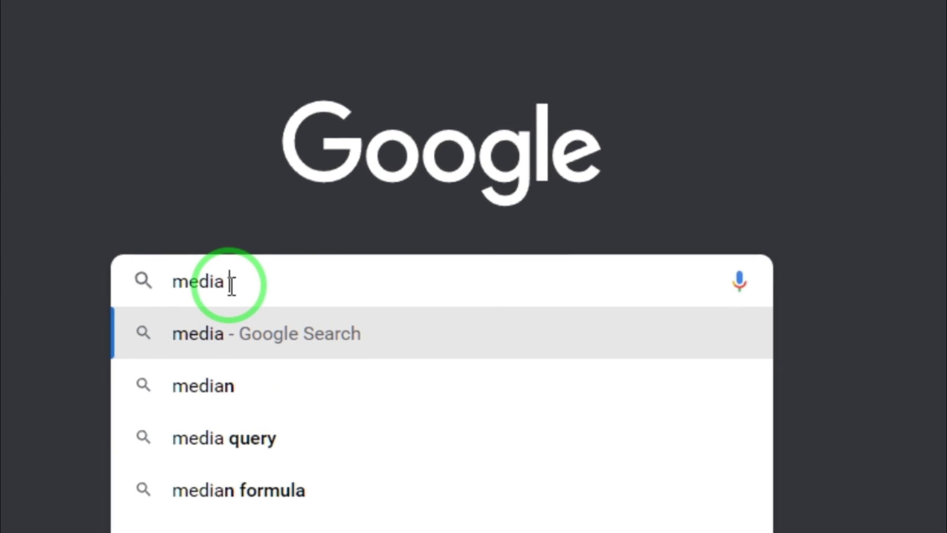
type("cr")
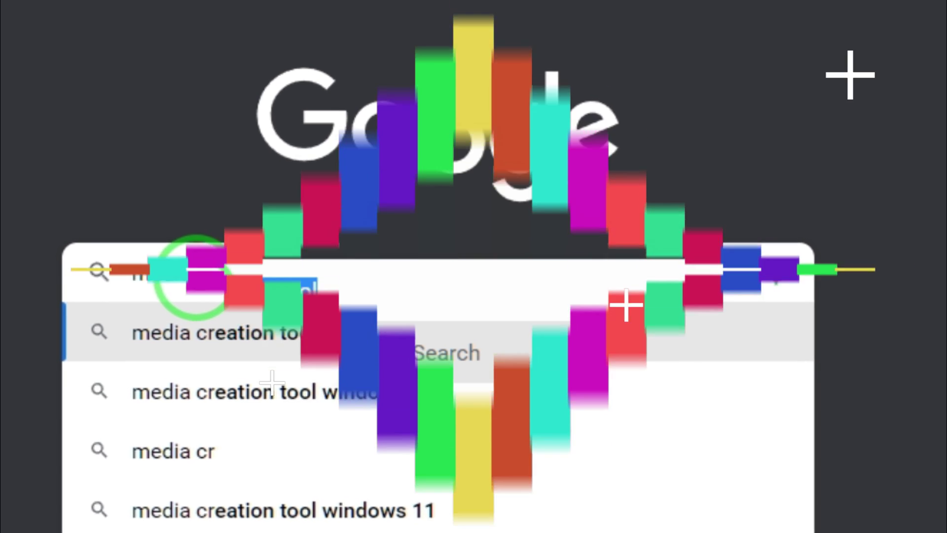
type("ea")
type("tion")
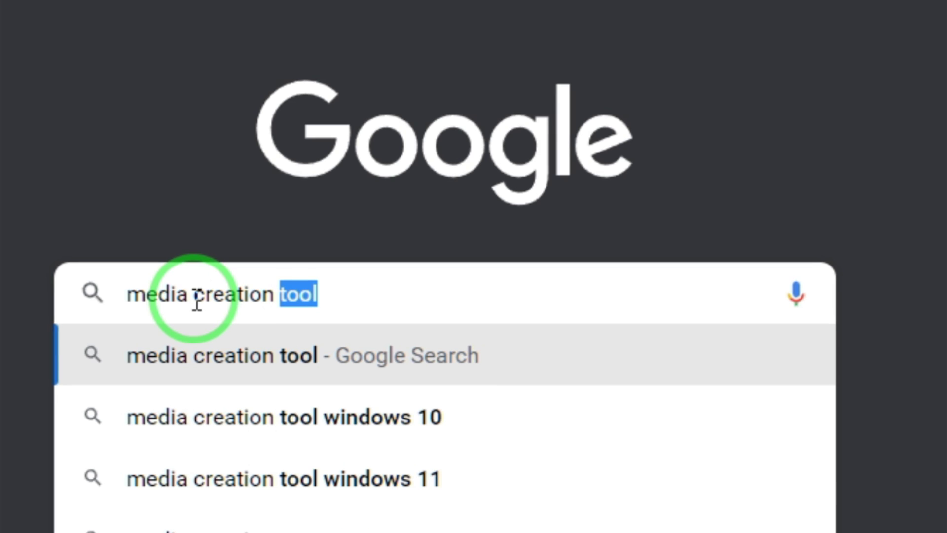
type(" tool")
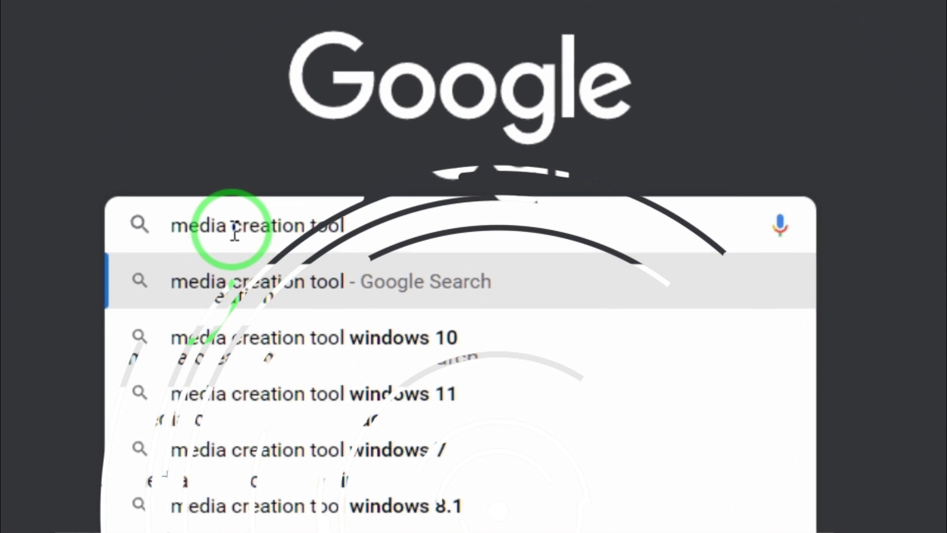
key("Return")
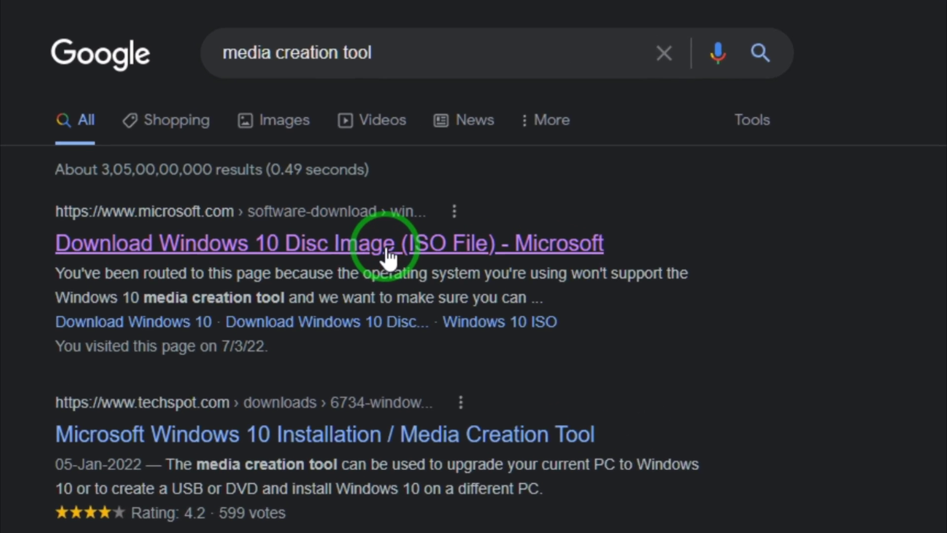
Open Microsoft's Windows 10 download page from the search results and download the media creation tool
left_click(387, 253)
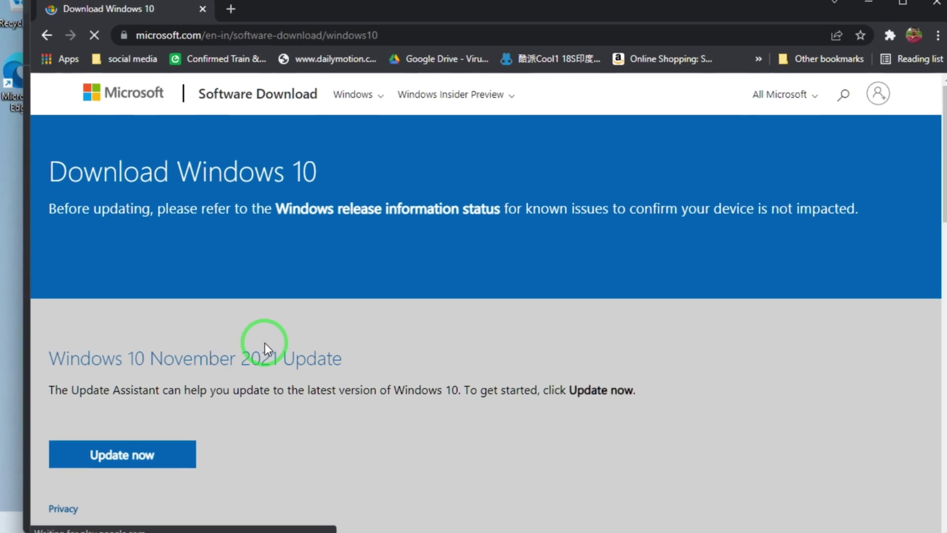
scroll(253, 344, "down", 1)
scroll(264, 256, "down", 4)
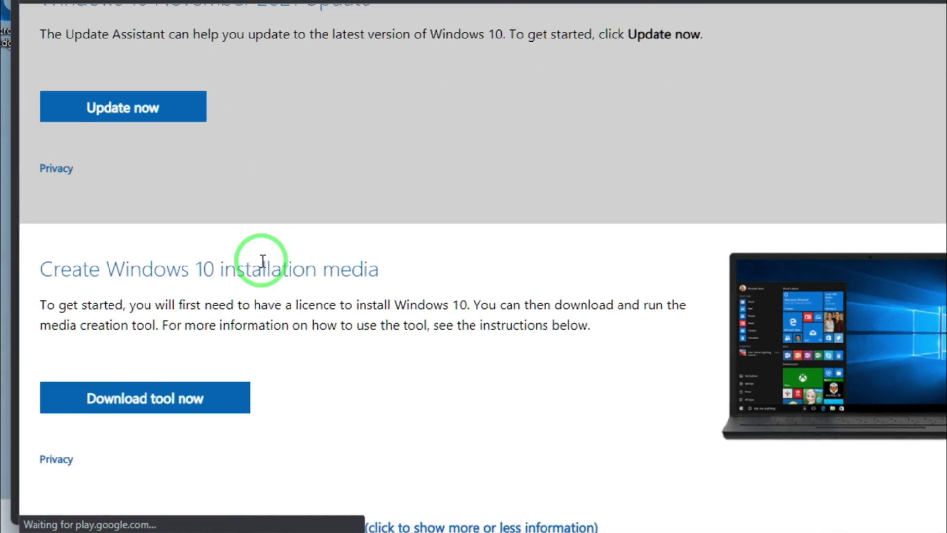
scroll(248, 282, "down", 2)
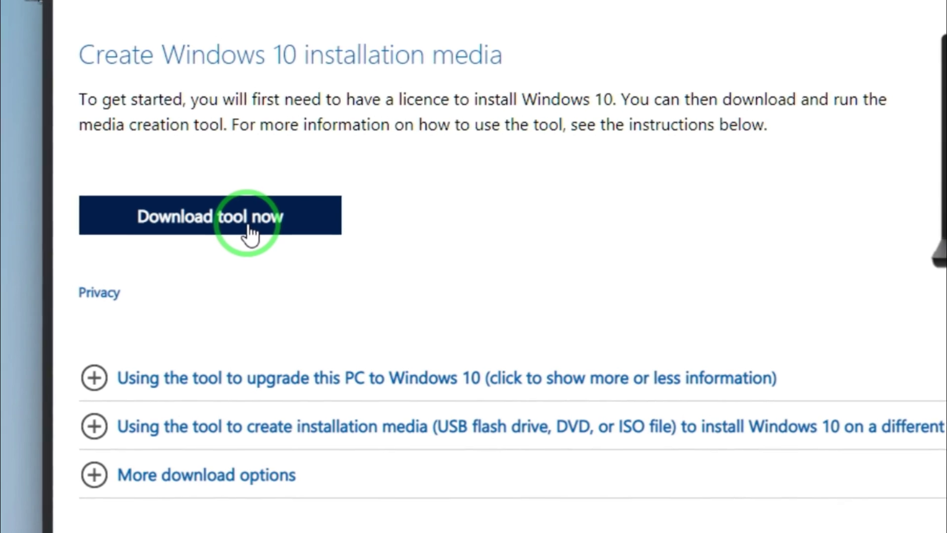
left_click(166, 265)
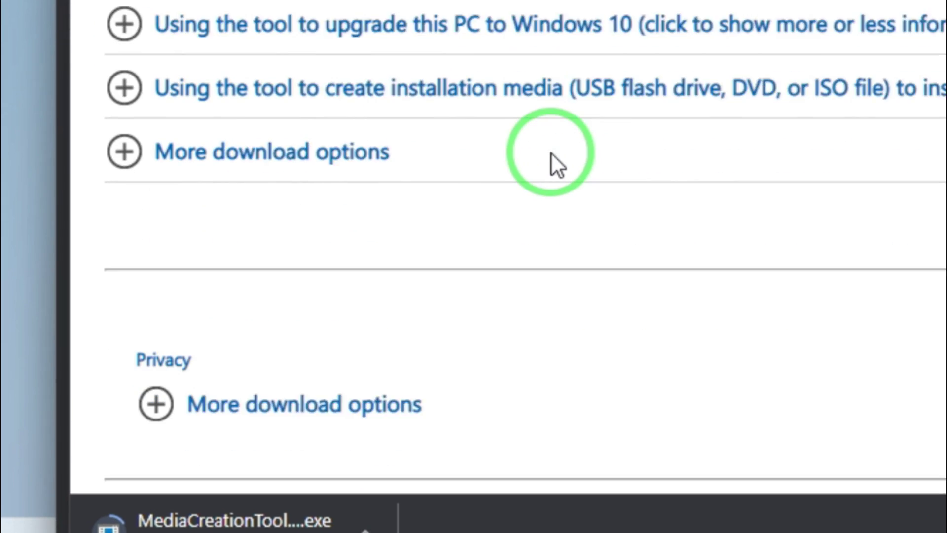
Run the downloaded MediaCreationTool file and accept the Windows 10 Setup license terms
scroll(553, 155, "down", 3)
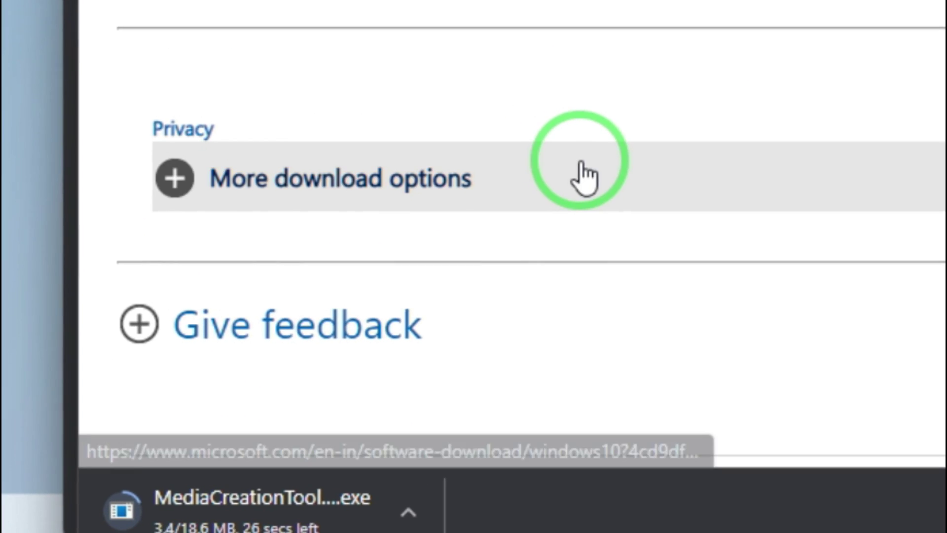
scroll(789, 178, "down", 5)
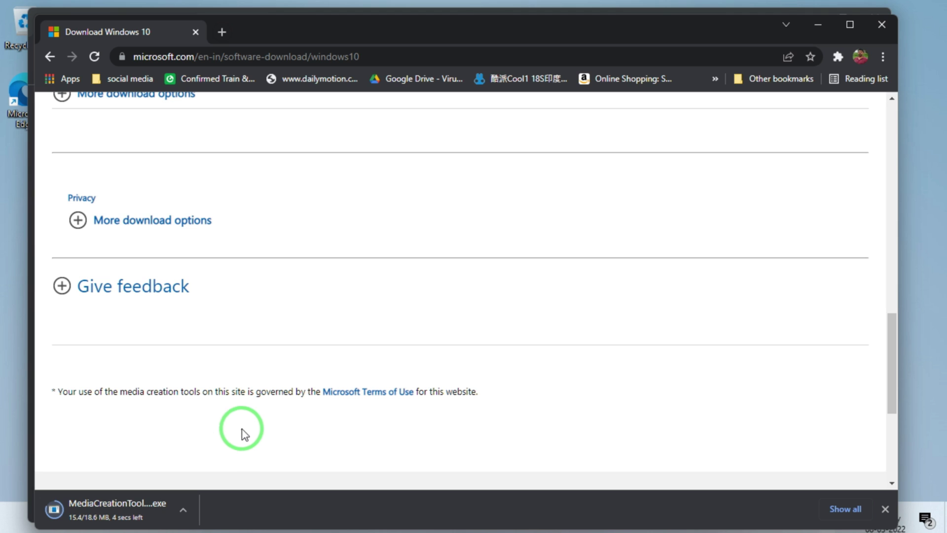
left_click(88, 507)
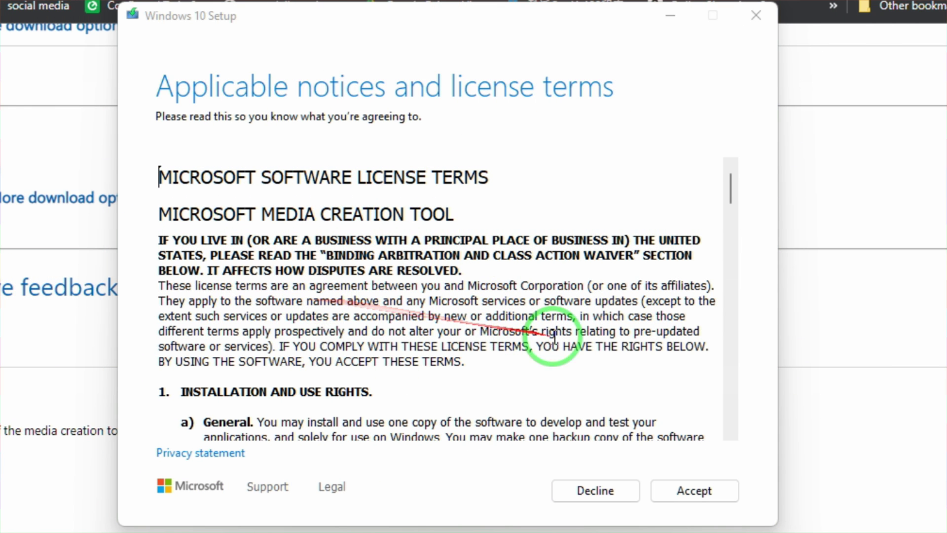
left_click(714, 492)
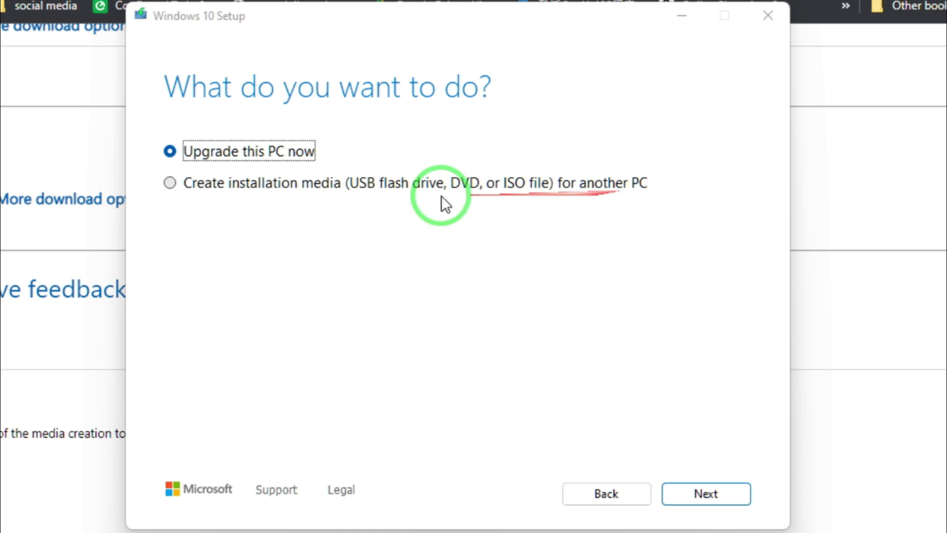
Configure installation media for another PC as an ISO file, keeping the recommended language, edition and architecture
left_click(170, 183)
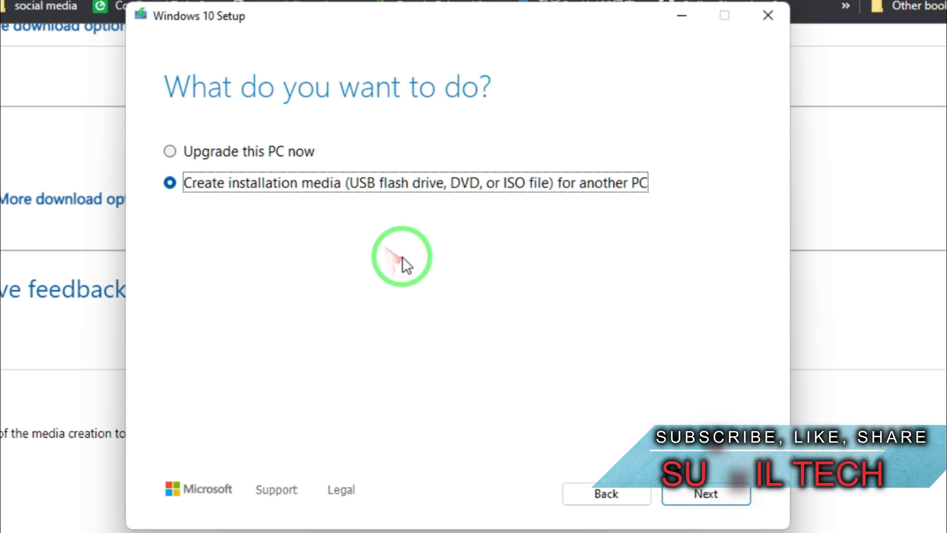
left_click(712, 495)
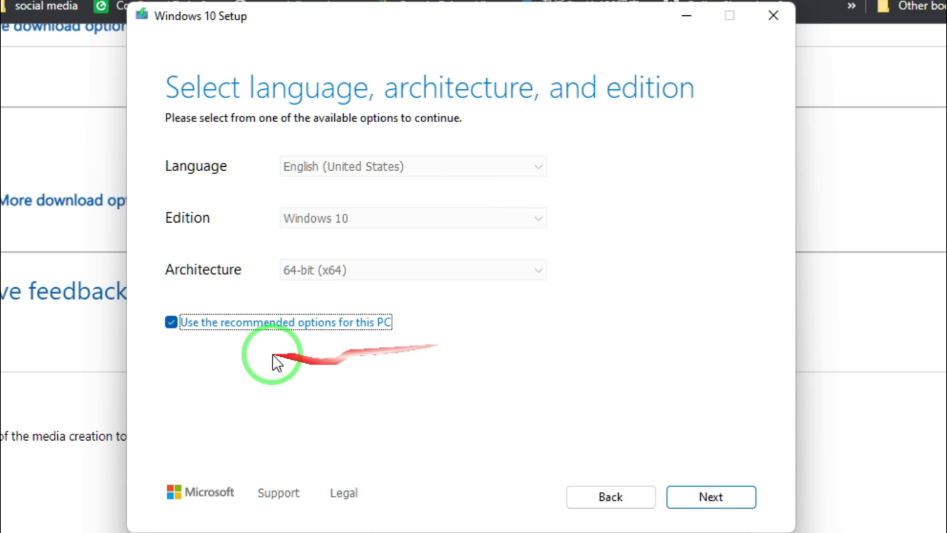
left_click(715, 502)
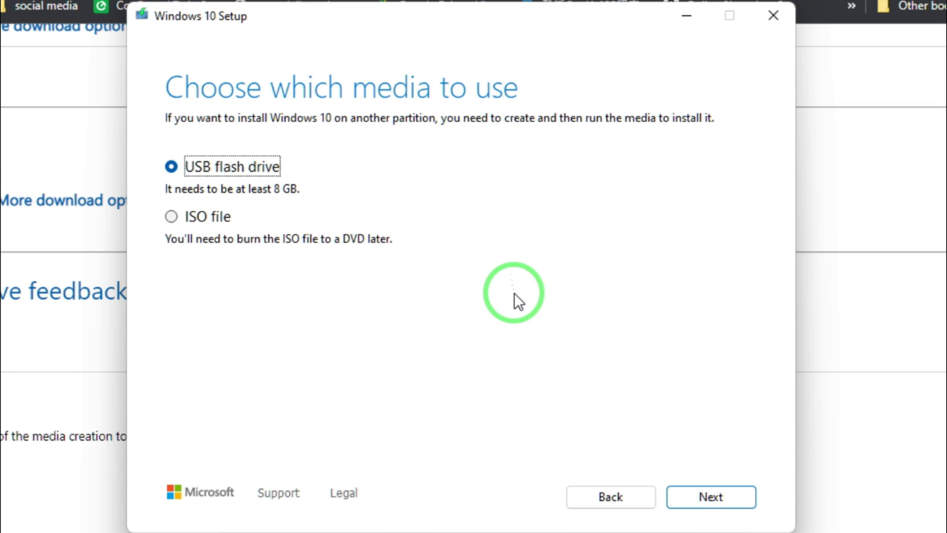
left_click(171, 216)
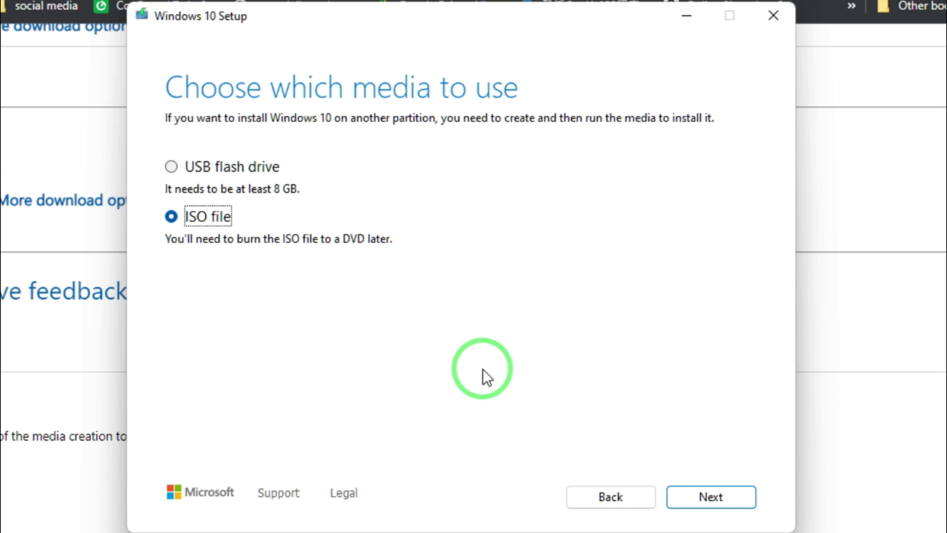
left_click(718, 495)
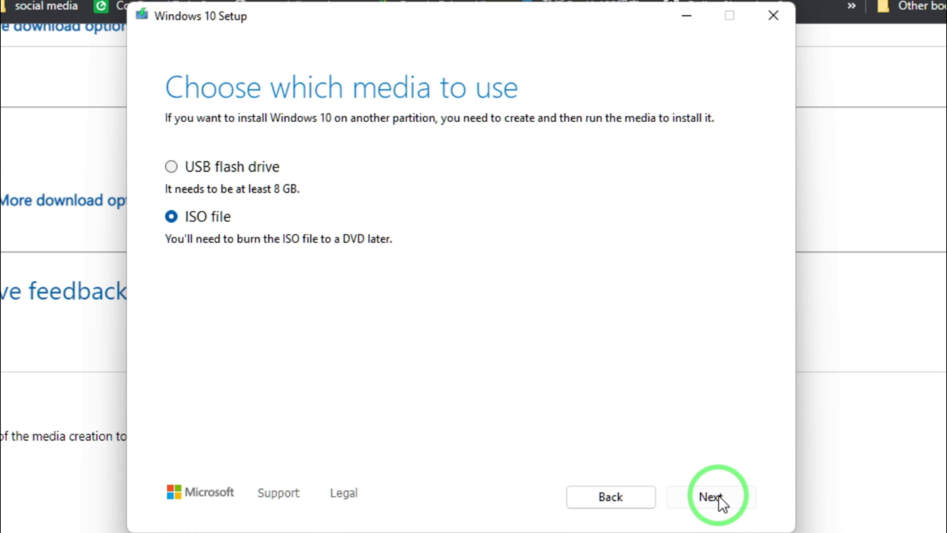